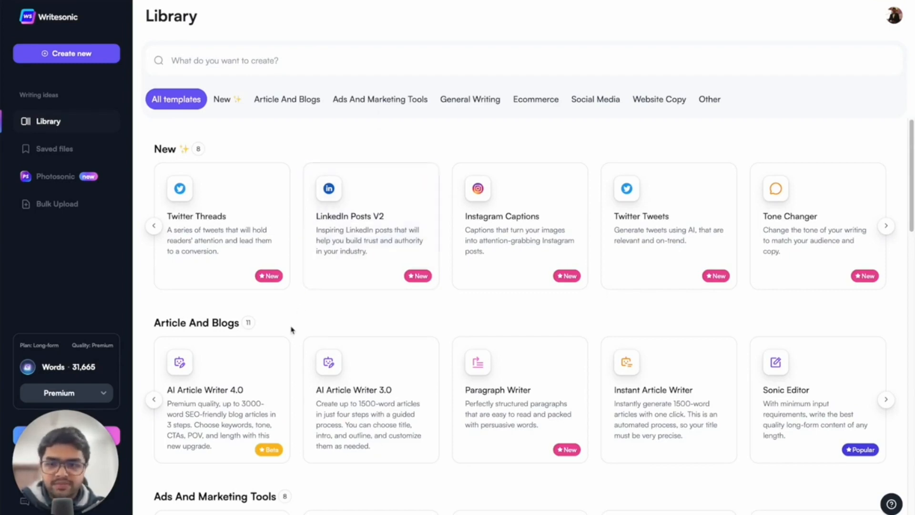
- Find the AI Article Writer 4.0 template under Article And Blogs in the library and open it
{"action": "scroll", "coordinate": [288, 309], "scroll_direction": "down", "scroll_amount": 3}
{"action": "scroll", "coordinate": [287, 309], "scroll_direction": "down", "scroll_amount": 1}
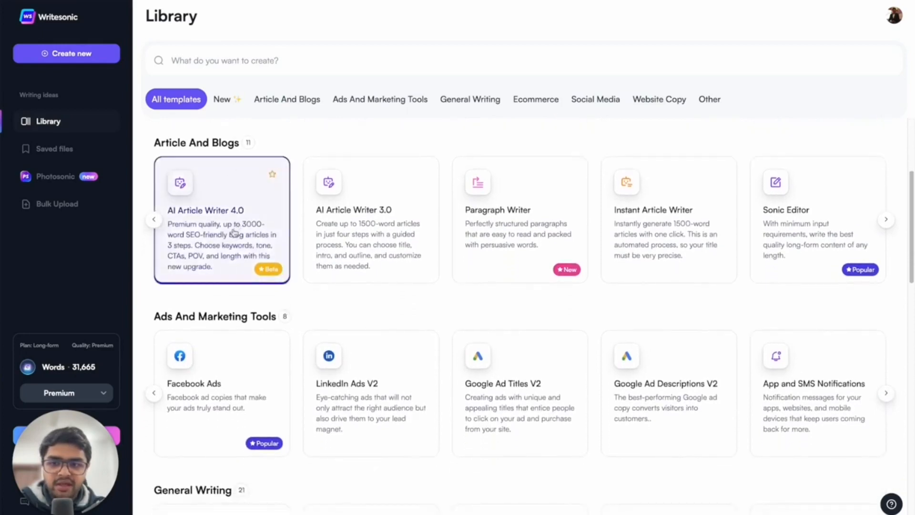
{"action": "left_click", "coordinate": [217, 227]}
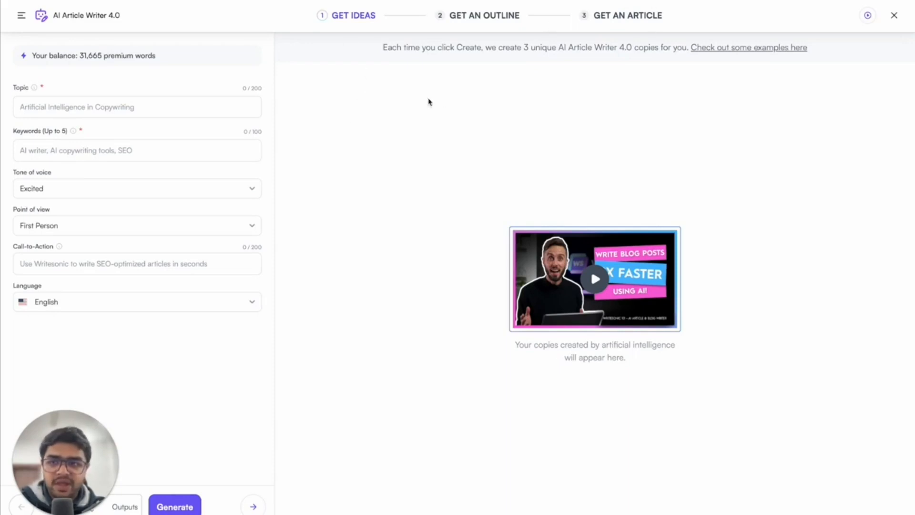
- Enter "professional bios" as the article topic
{"action": "left_click", "coordinate": [119, 113]}
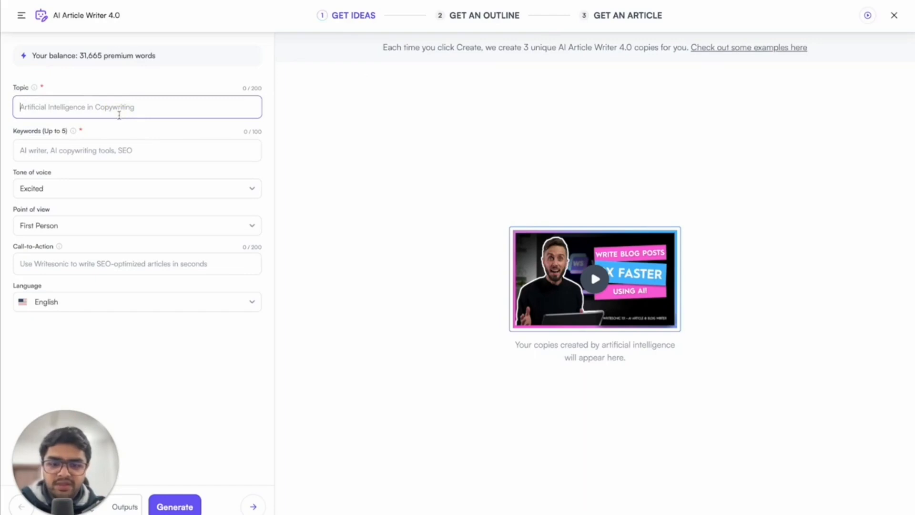
{"action": "type", "text": "professional "}
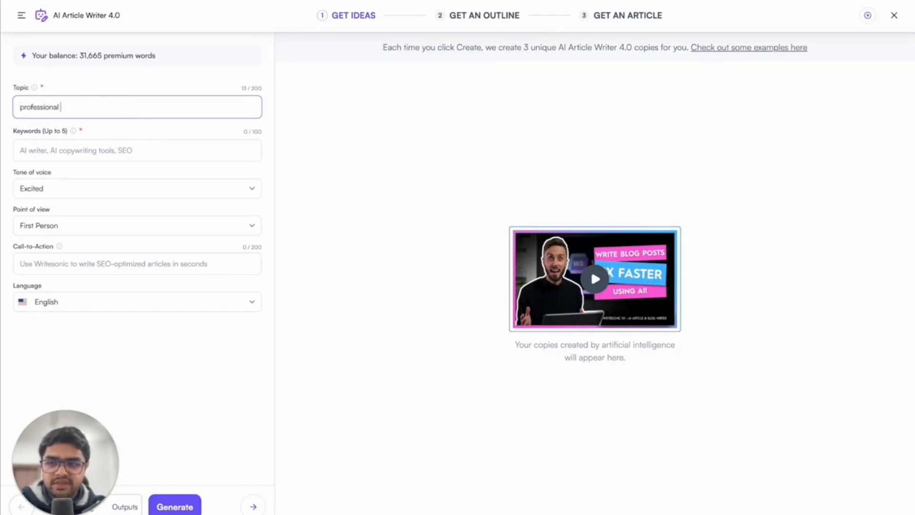
{"action": "type", "text": "bios"}
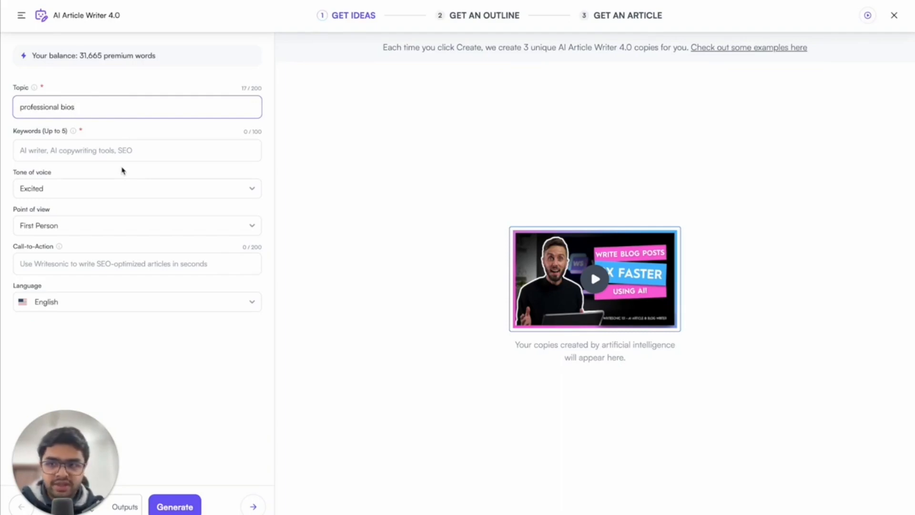
- Set the keywords to "professional bios, professional bio examples, short professional bio examples, Linkedin bios", copying the two example phrases from the Ahrefs matching terms
{"action": "left_click", "coordinate": [122, 151]}
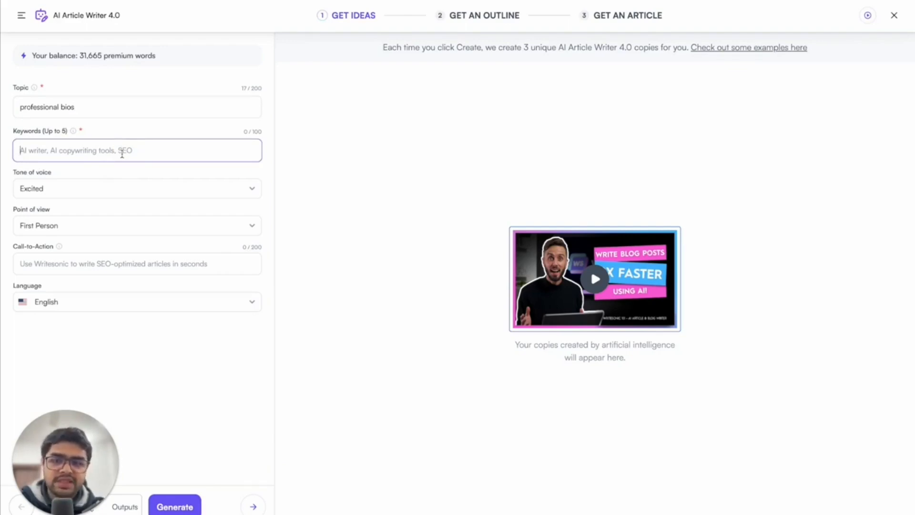
{"action": "key", "text": "shift+Tab"}
{"action": "key", "text": "ctrl+c"}
{"action": "left_click", "coordinate": [95, 151]}
{"action": "key", "text": "ctrl+v"}
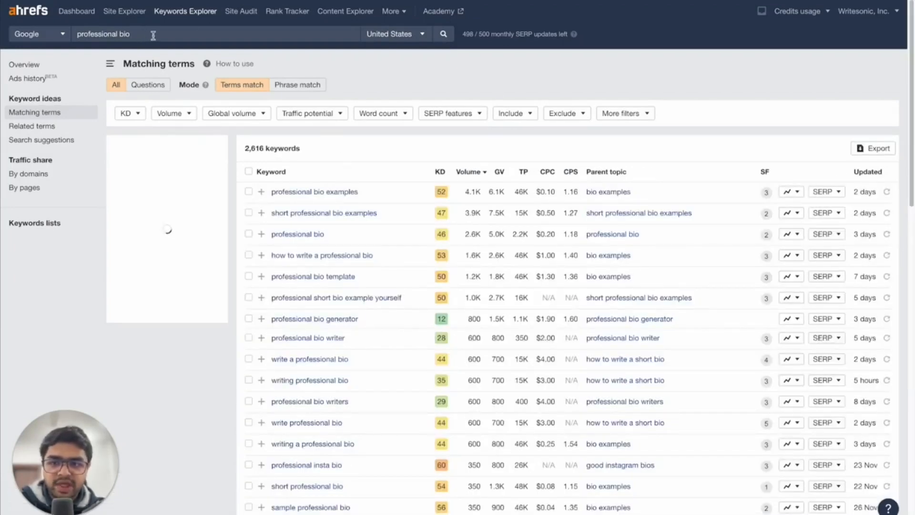
{"action": "scroll", "coordinate": [305, 136], "scroll_direction": "down", "scroll_amount": 2}
{"action": "left_click", "coordinate": [381, 128]}
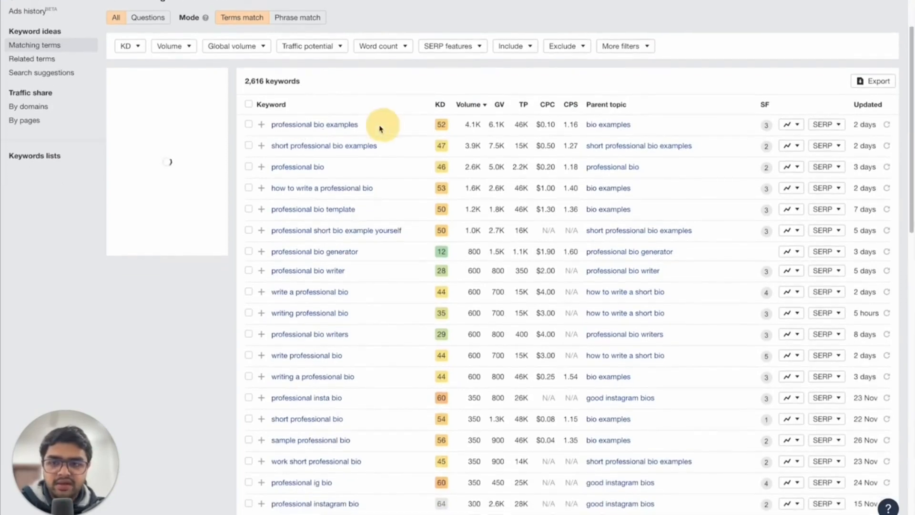
{"action": "left_click_drag", "start_coordinate": [381, 128], "coordinate": [271, 122]}
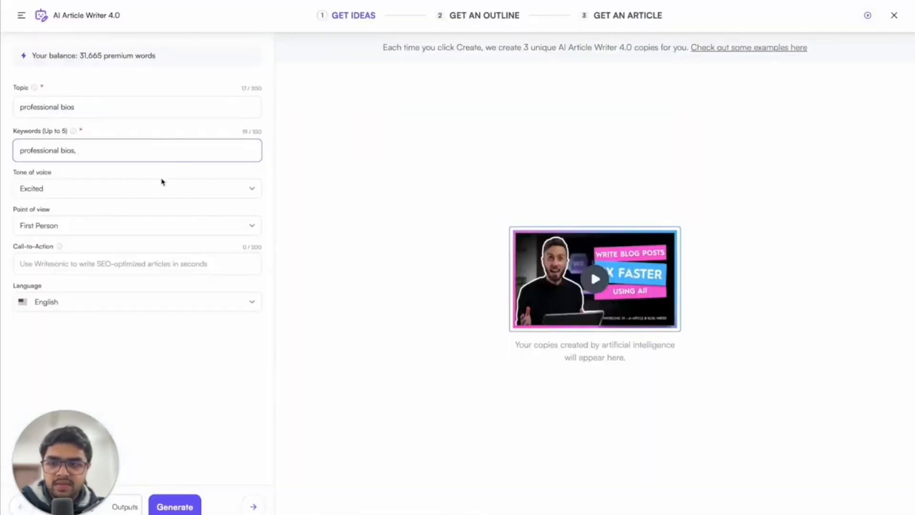
{"action": "key", "text": "ctrl+v"}
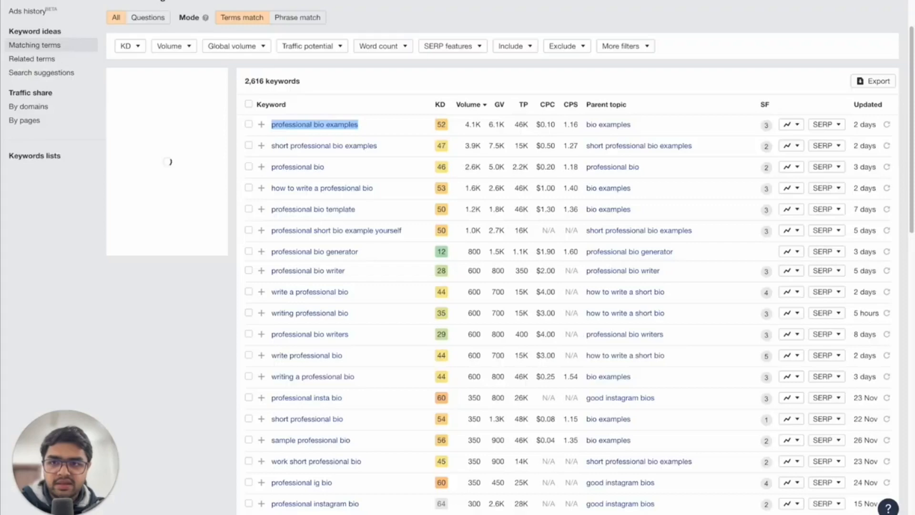
{"action": "left_click_drag", "start_coordinate": [379, 145], "coordinate": [271, 145]}
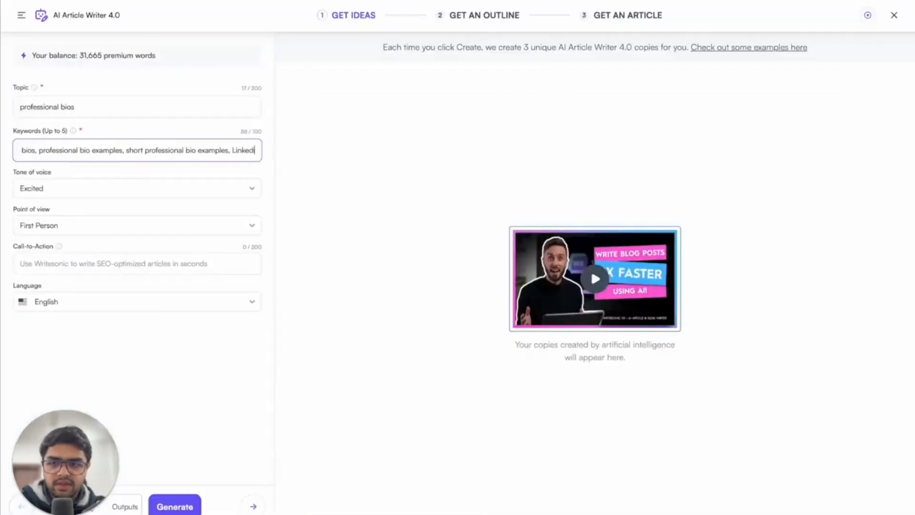
{"action": "type", "text": "in bios"}
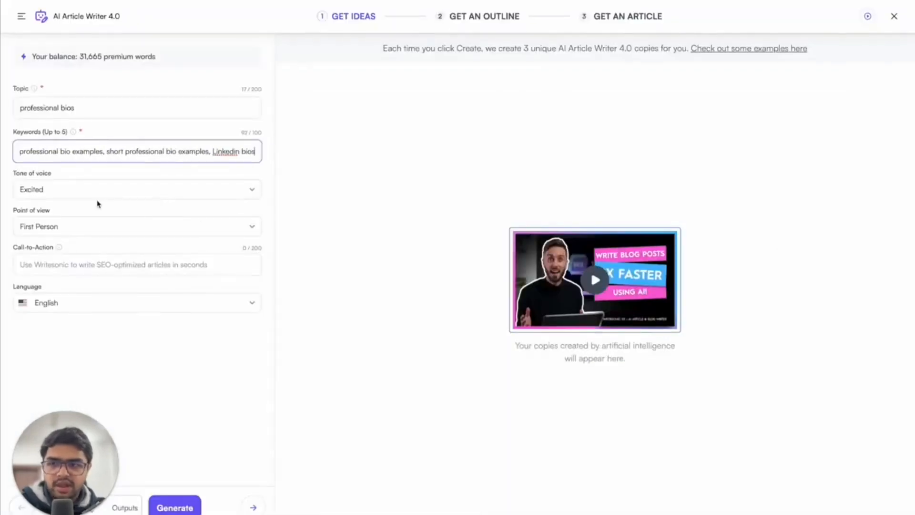
- Set the tone of voice to Engaging and keep First Person as the point of view
{"action": "left_click", "coordinate": [251, 190]}
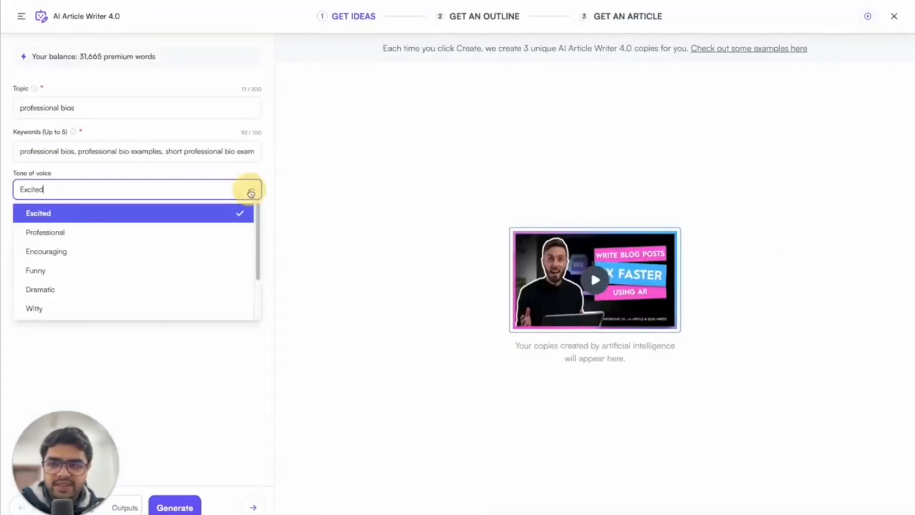
{"action": "scroll", "coordinate": [176, 260], "scroll_direction": "down", "scroll_amount": 3}
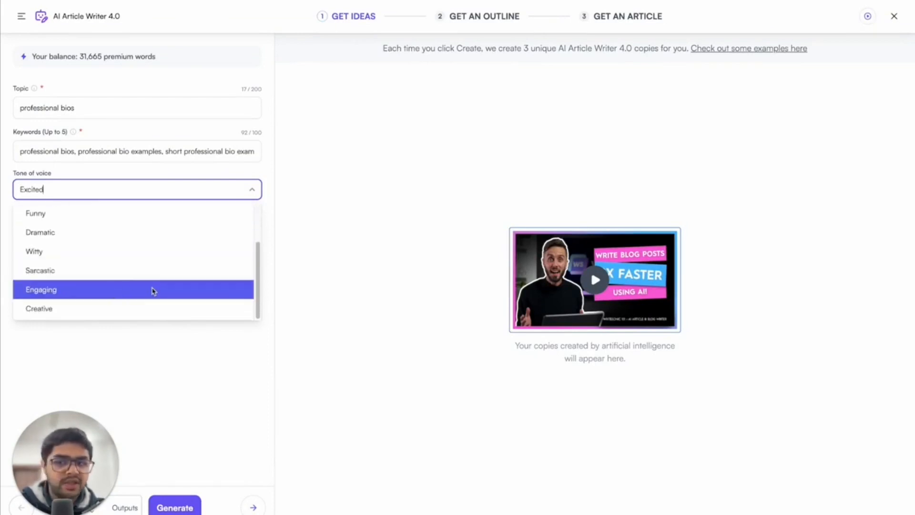
{"action": "left_click", "coordinate": [154, 290]}
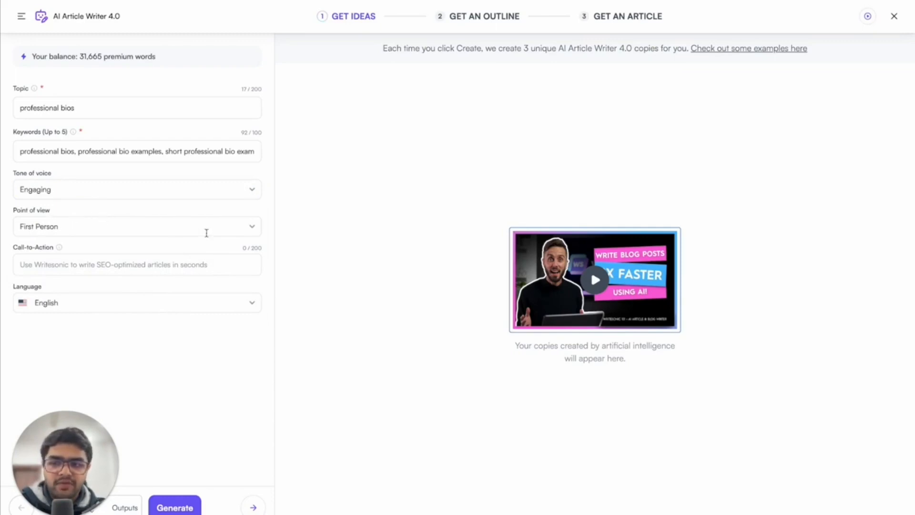
{"action": "left_click", "coordinate": [248, 227]}
{"action": "left_click", "coordinate": [283, 252]}
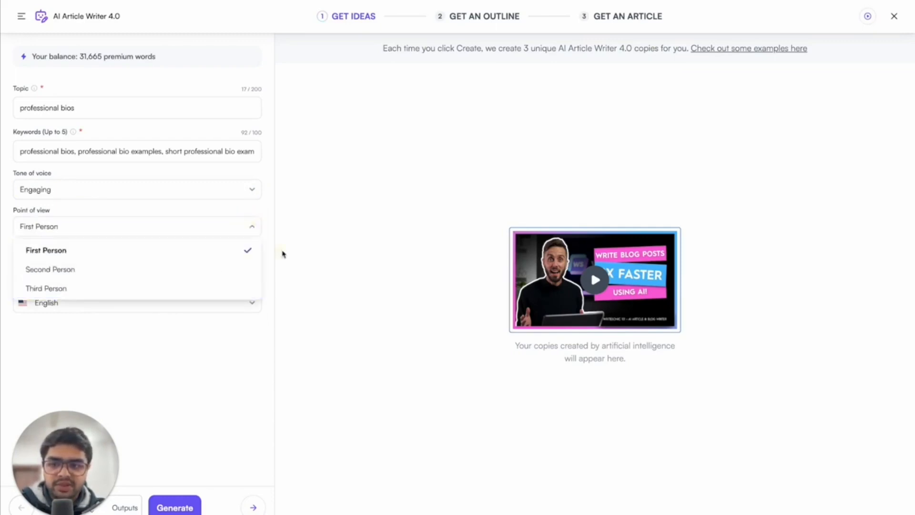
- Enter the call-to-action "Use Writesonic to produce conversion optimized professional bios" and generate the article title ideas
{"action": "left_click", "coordinate": [124, 266]}
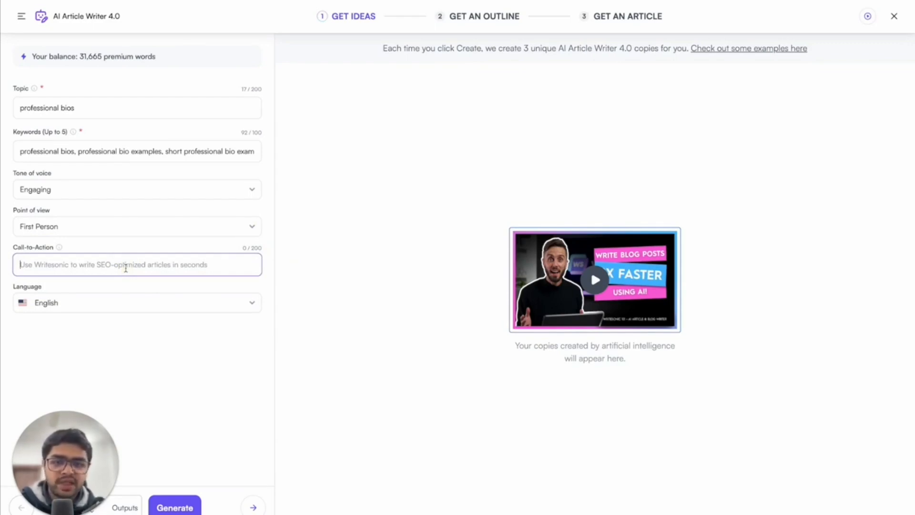
{"action": "key", "text": "ctrl+v"}
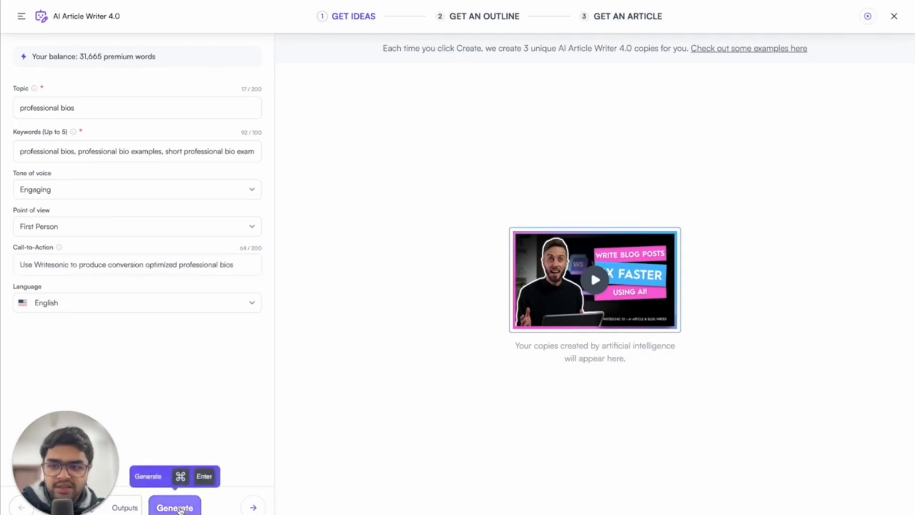
{"action": "left_click", "coordinate": [176, 507]}
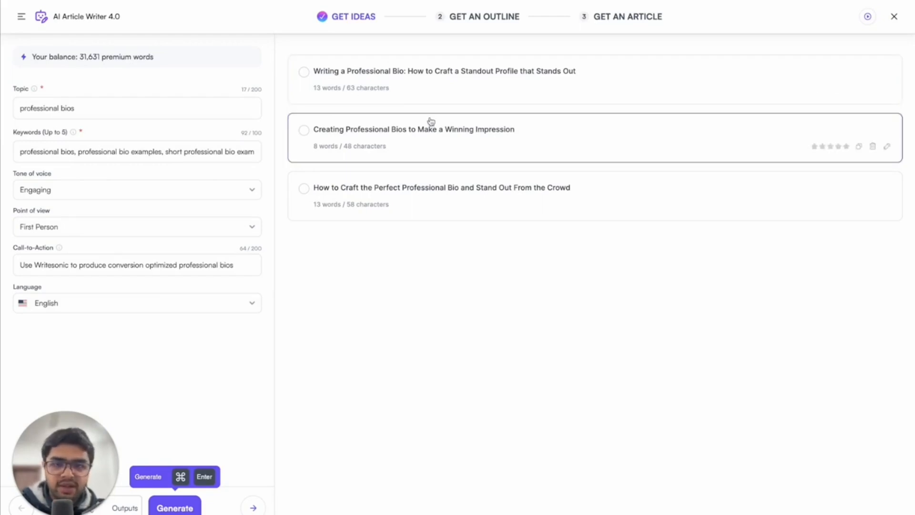
- Choose the title idea "Writing a Professional Bio: How to Craft a Standout Profile that Stands Out" and generate outlines for it
{"action": "left_click", "coordinate": [450, 93]}
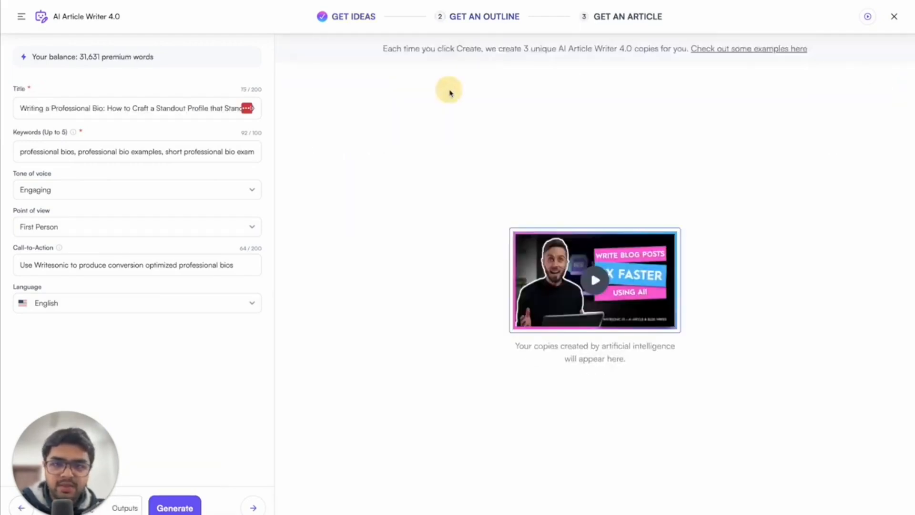
{"action": "left_click", "coordinate": [178, 508]}
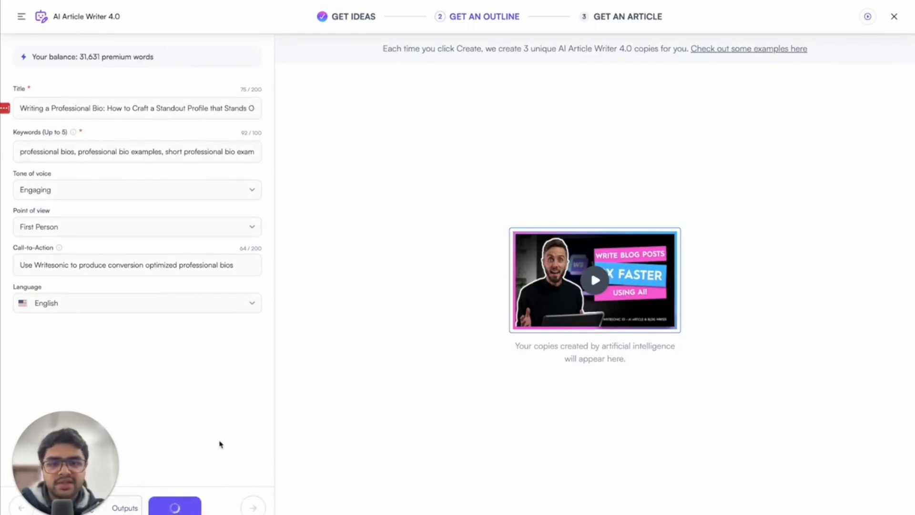
- Compare the generated outlines, choose the first one with "How to use professional bios to network" as Section 9, and generate the full article
{"action": "scroll", "coordinate": [386, 324], "scroll_direction": "down", "scroll_amount": 1}
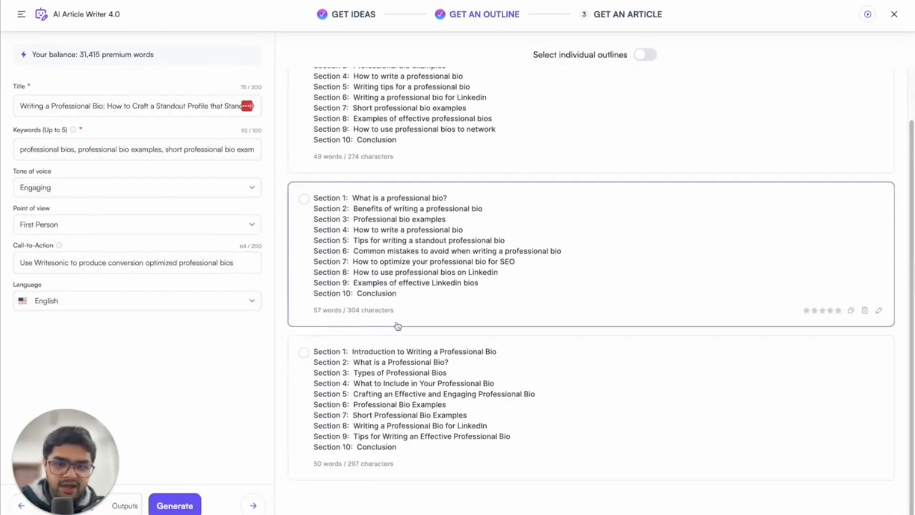
{"action": "scroll", "coordinate": [438, 343], "scroll_direction": "up", "scroll_amount": 1}
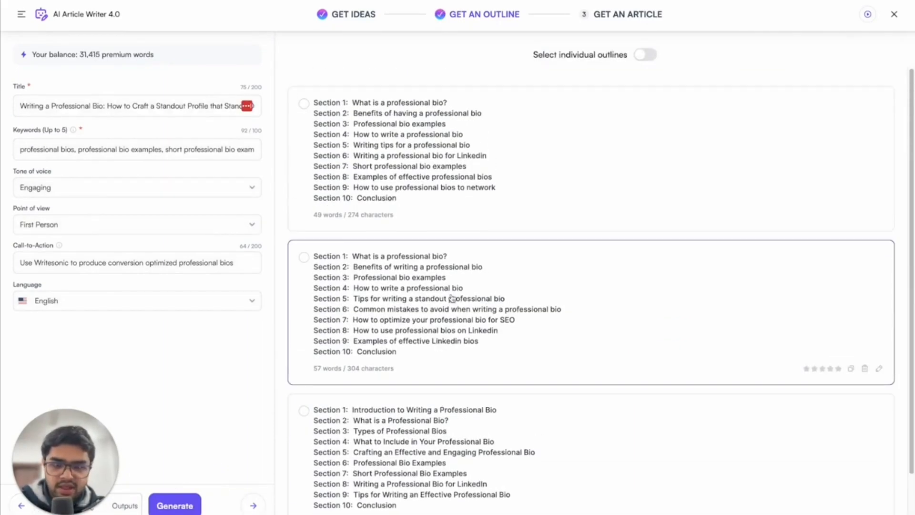
{"action": "left_click", "coordinate": [421, 173]}
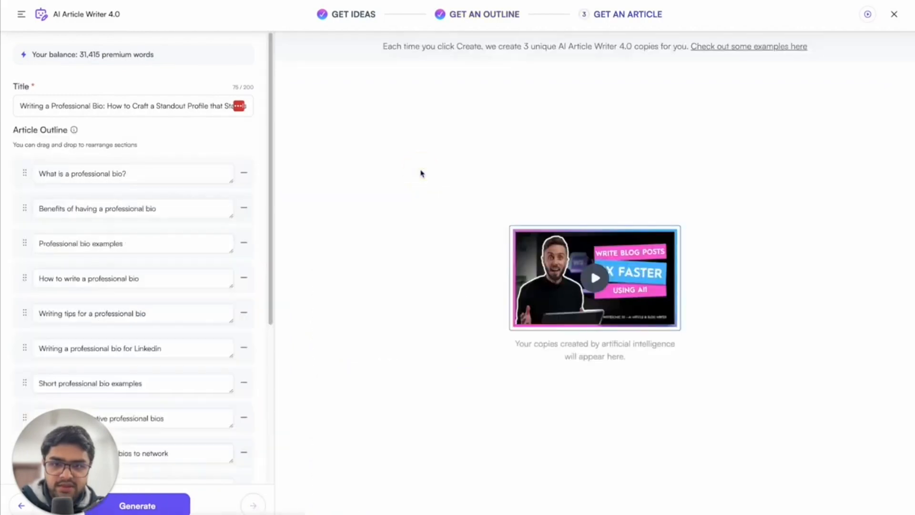
{"action": "scroll", "coordinate": [256, 323], "scroll_direction": "down", "scroll_amount": 5}
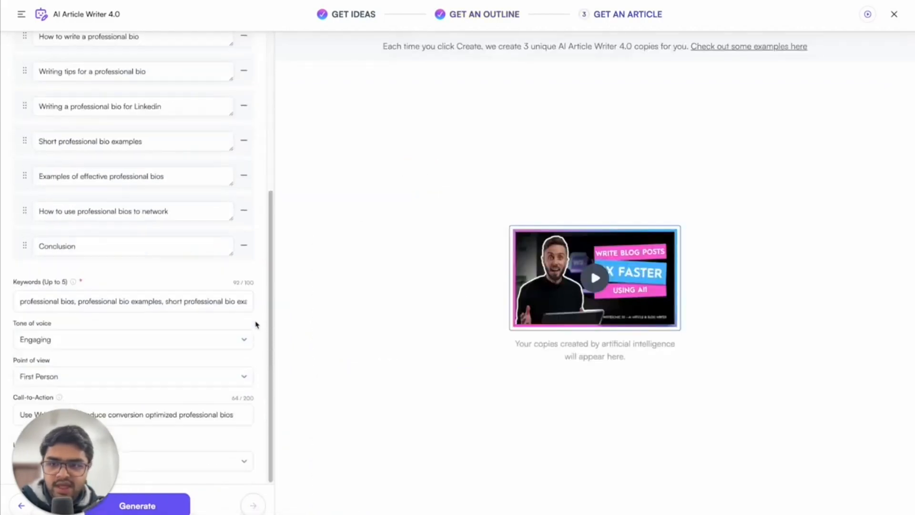
{"action": "left_click", "coordinate": [166, 506]}
{"action": "left_click_drag", "start_coordinate": [76, 457], "coordinate": [77, 346]}
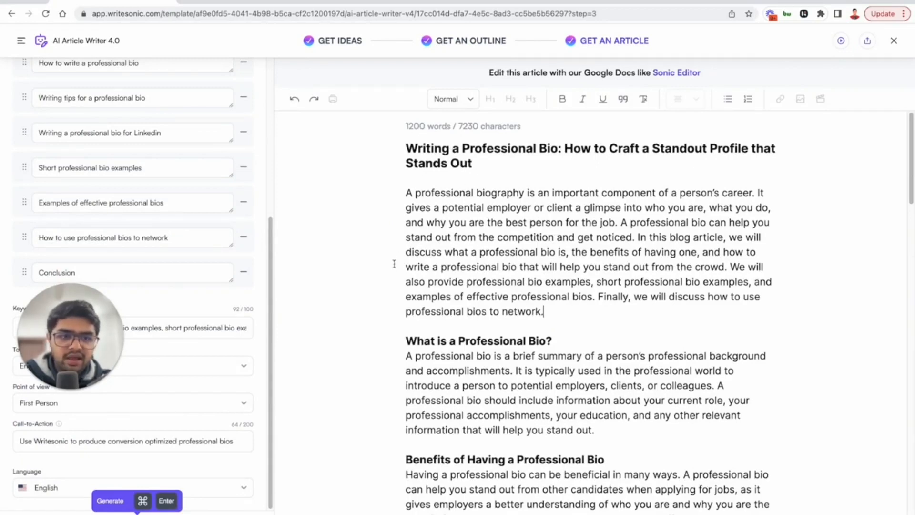
- Read through the generated article from the introduction to the conclusion and compare it with the outline sections and article settings
{"action": "scroll", "coordinate": [379, 316], "scroll_direction": "down", "scroll_amount": 6}
{"action": "scroll", "coordinate": [380, 316], "scroll_direction": "down", "scroll_amount": 10}
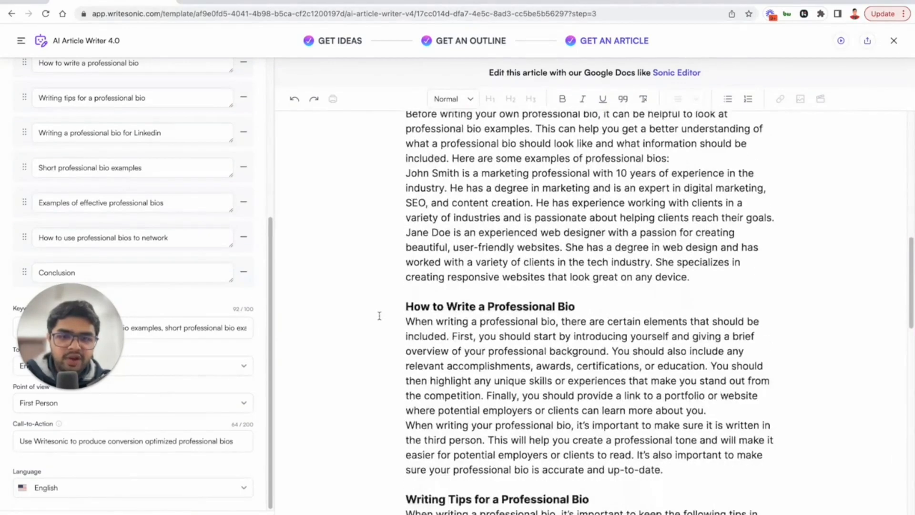
{"action": "scroll", "coordinate": [387, 344], "scroll_direction": "down", "scroll_amount": 1}
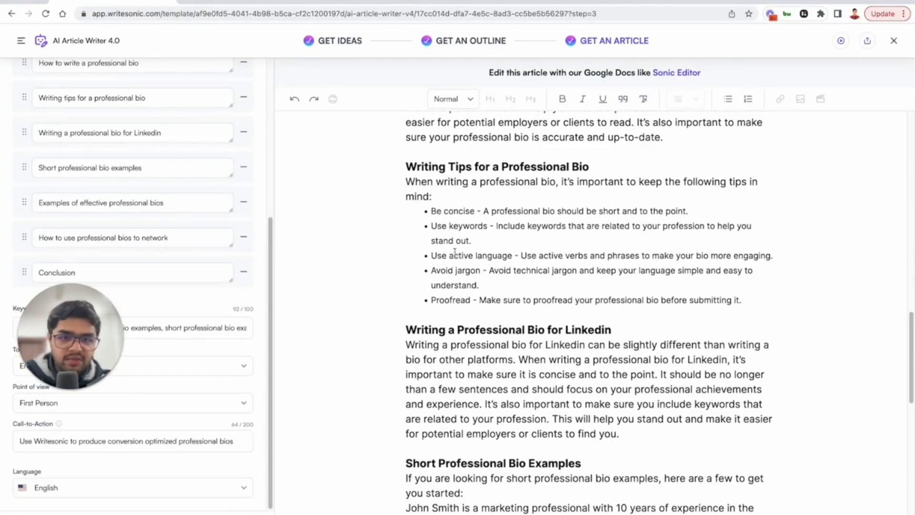
{"action": "scroll", "coordinate": [461, 256], "scroll_direction": "down", "scroll_amount": 1}
{"action": "scroll", "coordinate": [469, 220], "scroll_direction": "up", "scroll_amount": 1}
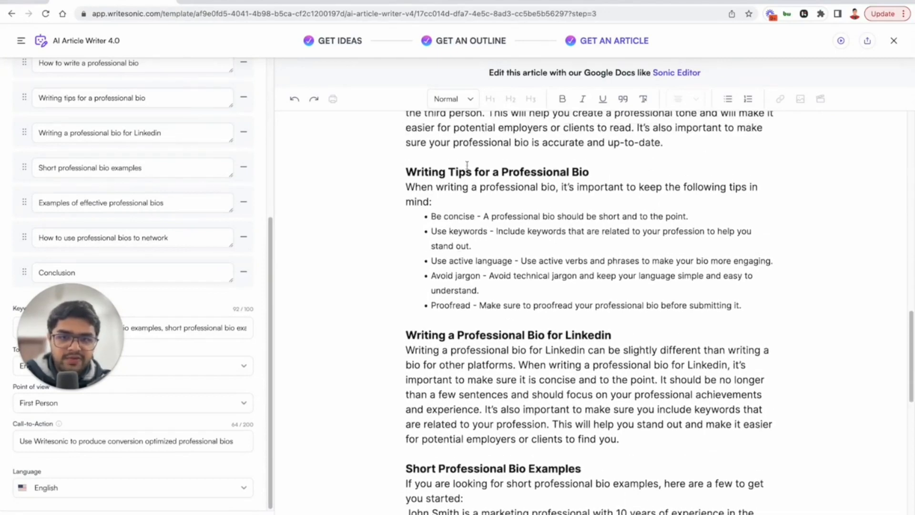
{"action": "scroll", "coordinate": [452, 290], "scroll_direction": "down", "scroll_amount": 8}
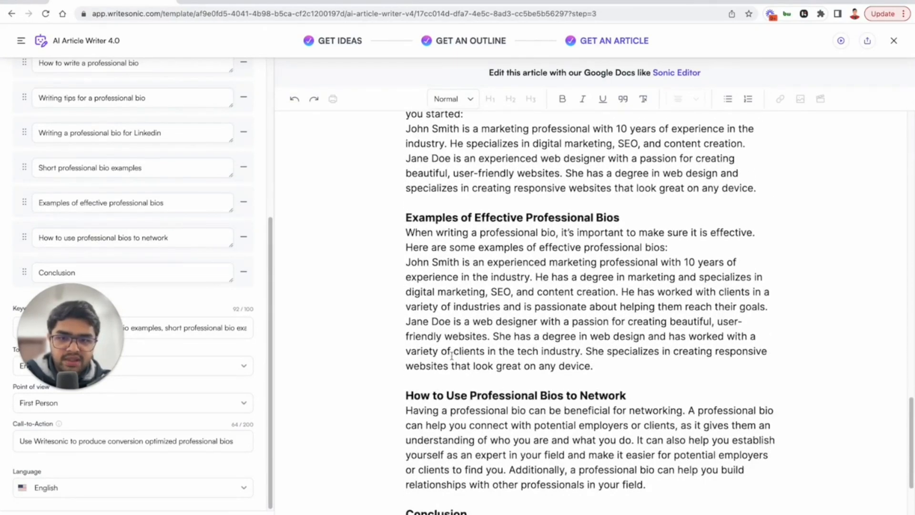
{"action": "scroll", "coordinate": [451, 355], "scroll_direction": "up", "scroll_amount": 3}
{"action": "scroll", "coordinate": [452, 355], "scroll_direction": "down", "scroll_amount": 7}
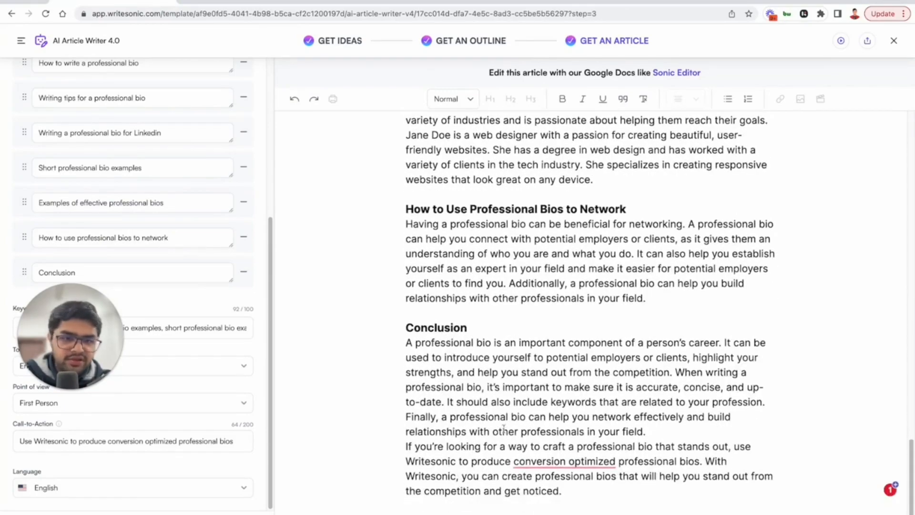
{"action": "scroll", "coordinate": [477, 351], "scroll_direction": "up", "scroll_amount": 20}
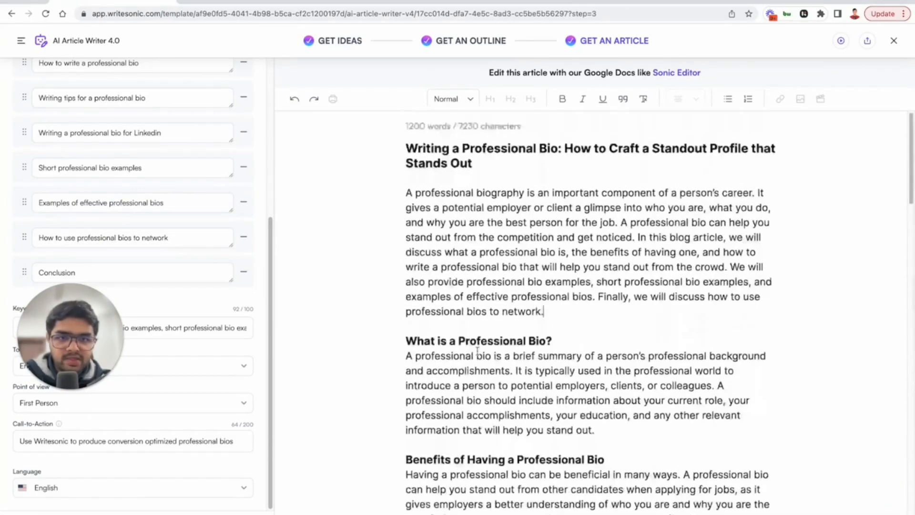
{"action": "scroll", "coordinate": [200, 308], "scroll_direction": "up", "scroll_amount": 5}
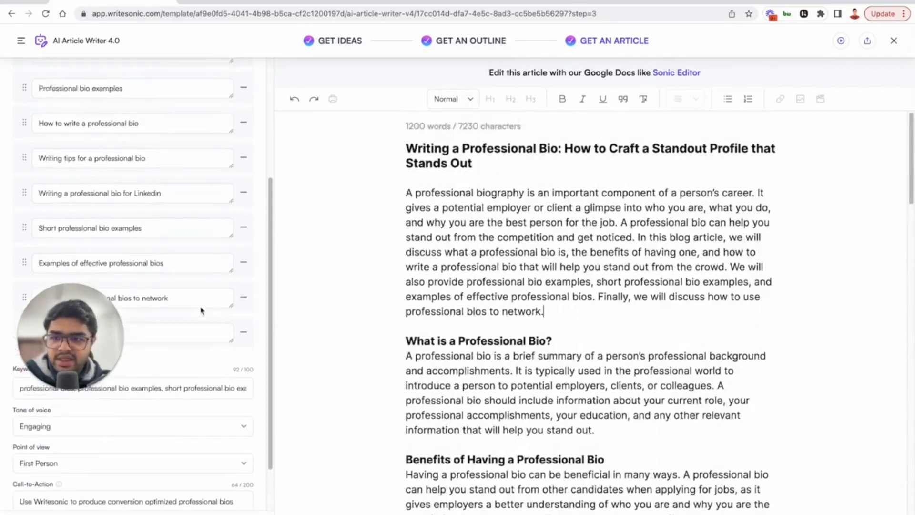
{"action": "scroll", "coordinate": [190, 307], "scroll_direction": "down", "scroll_amount": 2}
{"action": "scroll", "coordinate": [189, 308], "scroll_direction": "down", "scroll_amount": 3}
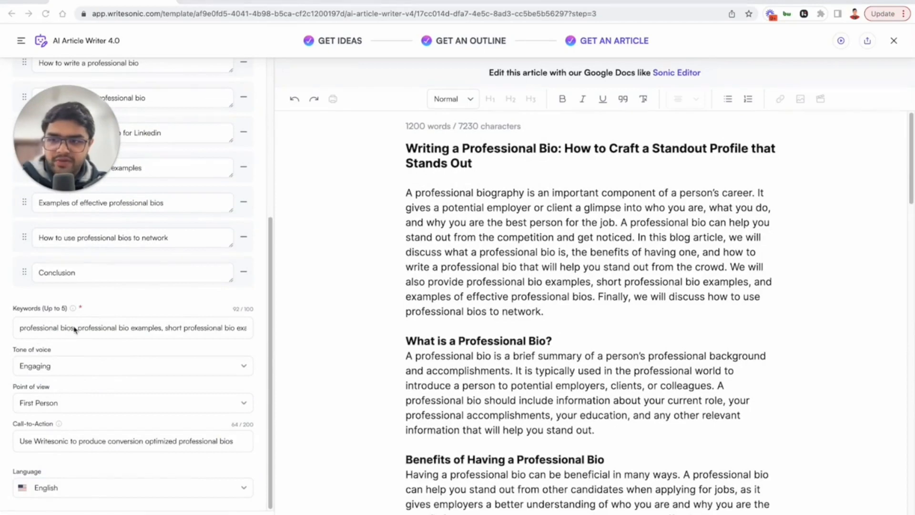
- Search the article page for "professional bio" and look through the highlighted keyword uses across the article's sections
{"action": "left_click", "coordinate": [434, 267]}
{"action": "key", "text": "ctrl+f"}
{"action": "type", "text": "pro"}
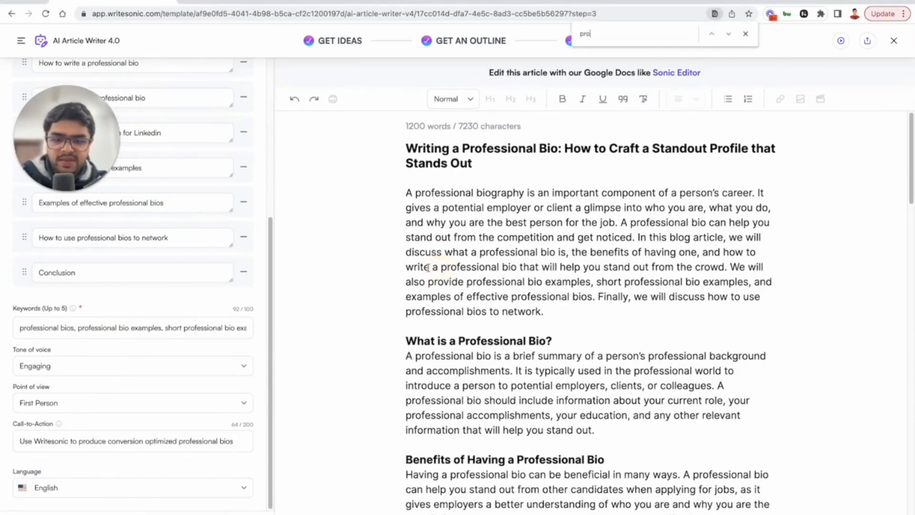
{"action": "type", "text": "fessional bio"}
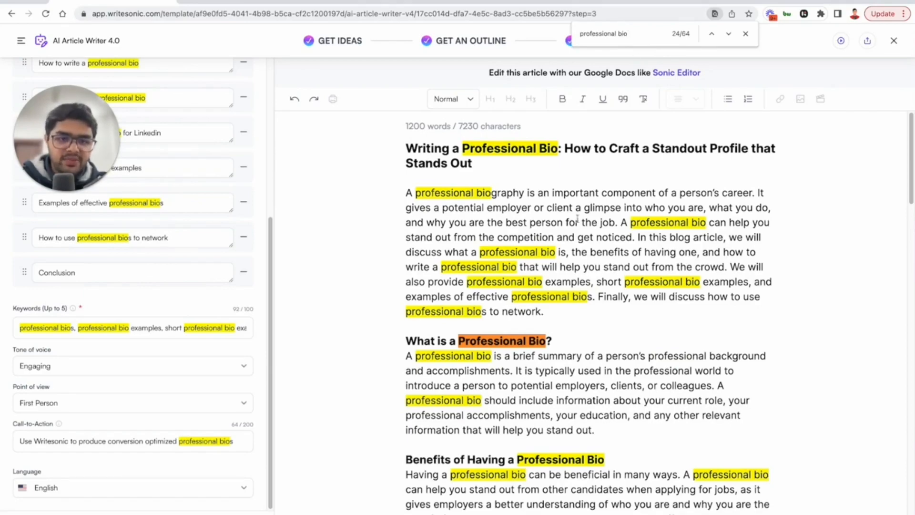
{"action": "scroll", "coordinate": [549, 299], "scroll_direction": "down", "scroll_amount": 2}
{"action": "scroll", "coordinate": [538, 356], "scroll_direction": "down", "scroll_amount": 15}
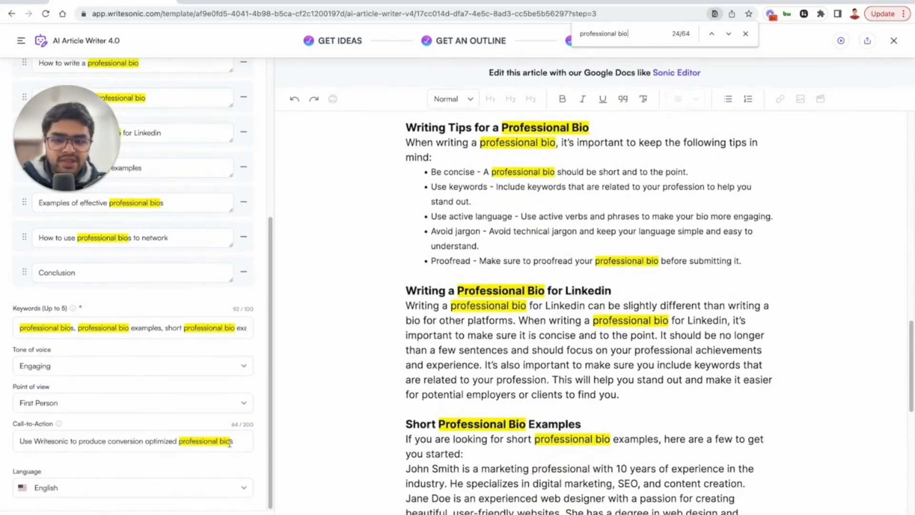
{"action": "scroll", "coordinate": [446, 386], "scroll_direction": "down", "scroll_amount": 1}
- Search the page for "writesonic" to check the call-to-action in the article's conclusion, and close the search
{"action": "key", "text": "ctrl+f"}
{"action": "type", "text": "writ"}
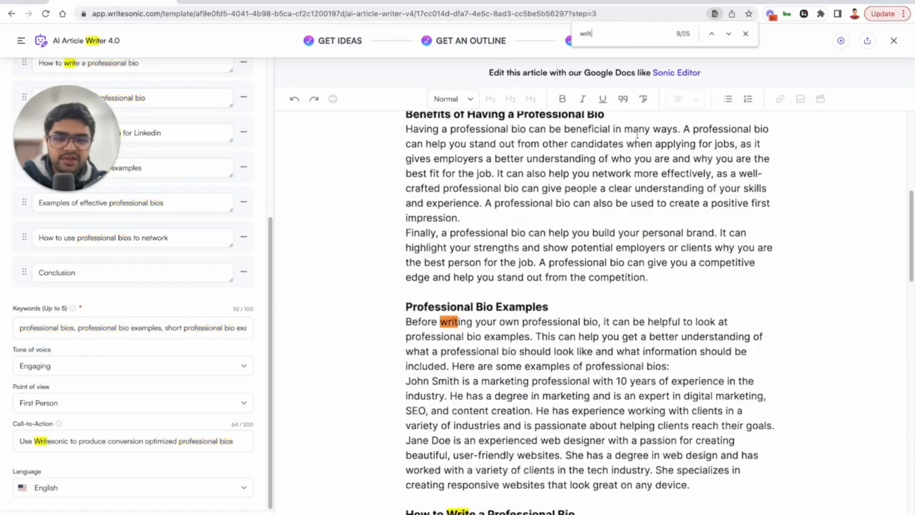
{"action": "type", "text": "esonic"}
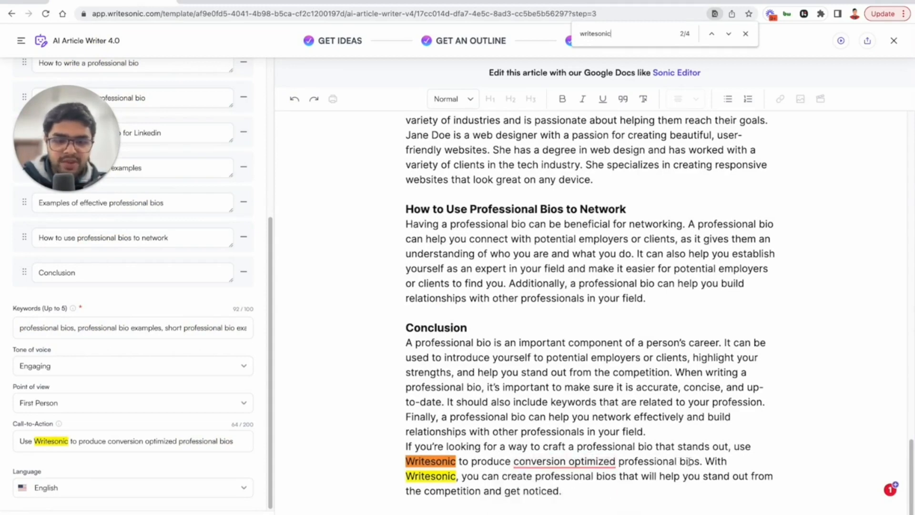
{"action": "left_click", "coordinate": [745, 33]}
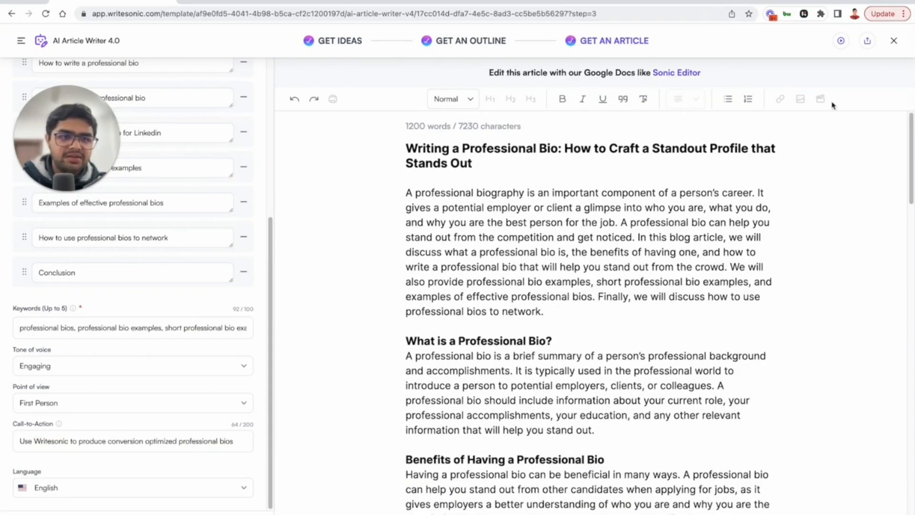
- Open the article's sharing options, review the link, download and export choices including publishing to Wordpress.org, and close them
{"action": "left_click", "coordinate": [868, 41]}
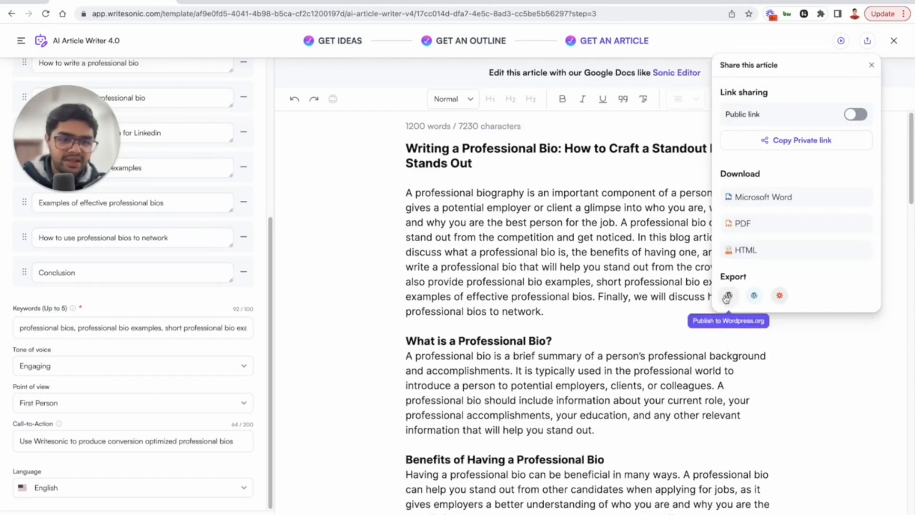
{"action": "left_click", "coordinate": [603, 328]}
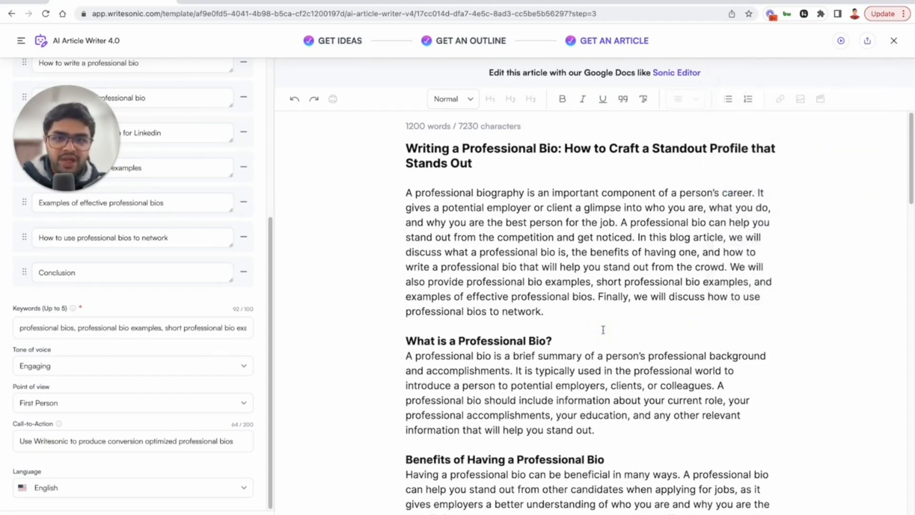